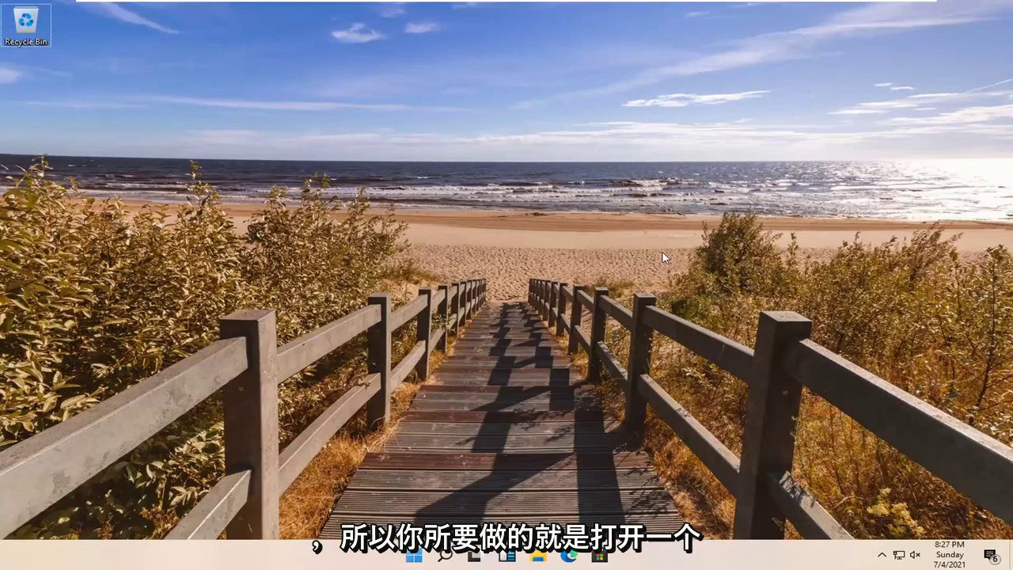
Open Edge full-screen and search Google for 'intel graphics card driver'
click(569, 556)
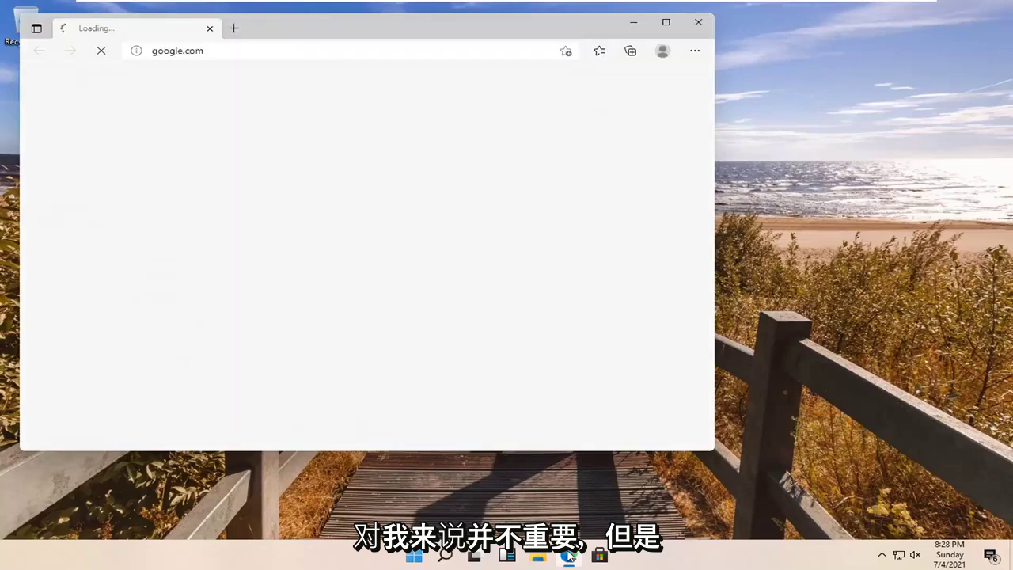
click(665, 22)
click(336, 253)
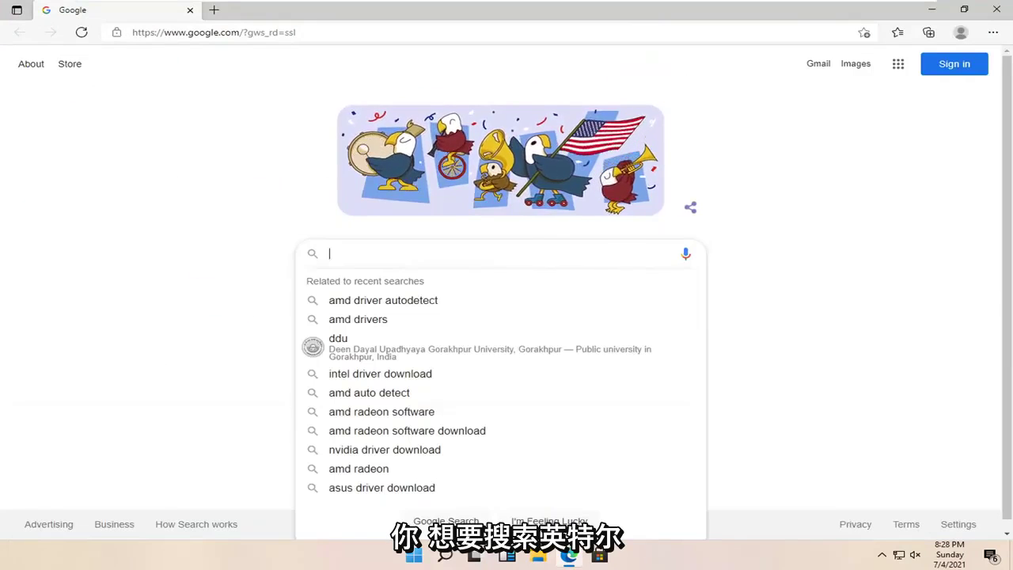
text(intel graphic)
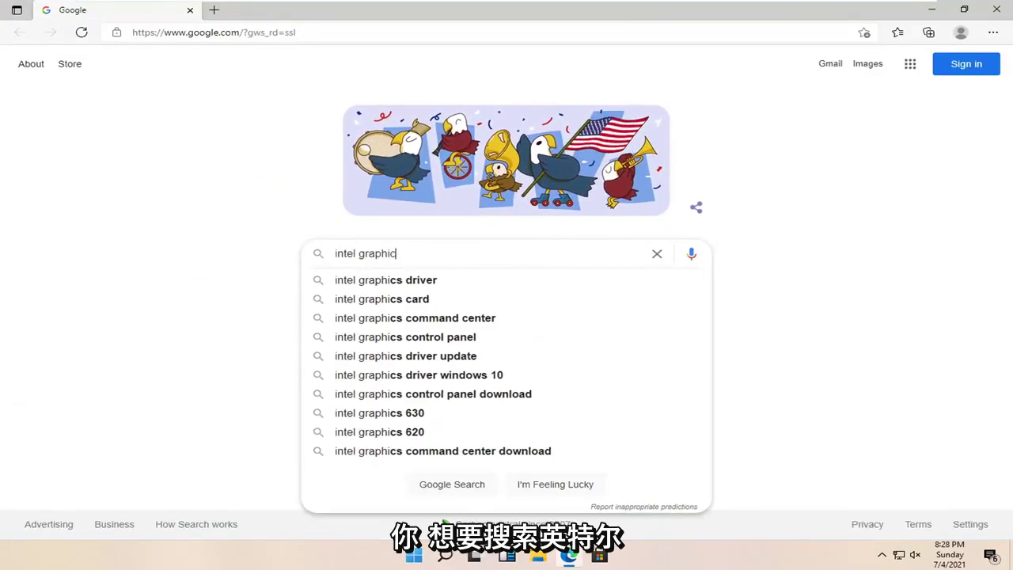
text(s card driver)
key(Return)
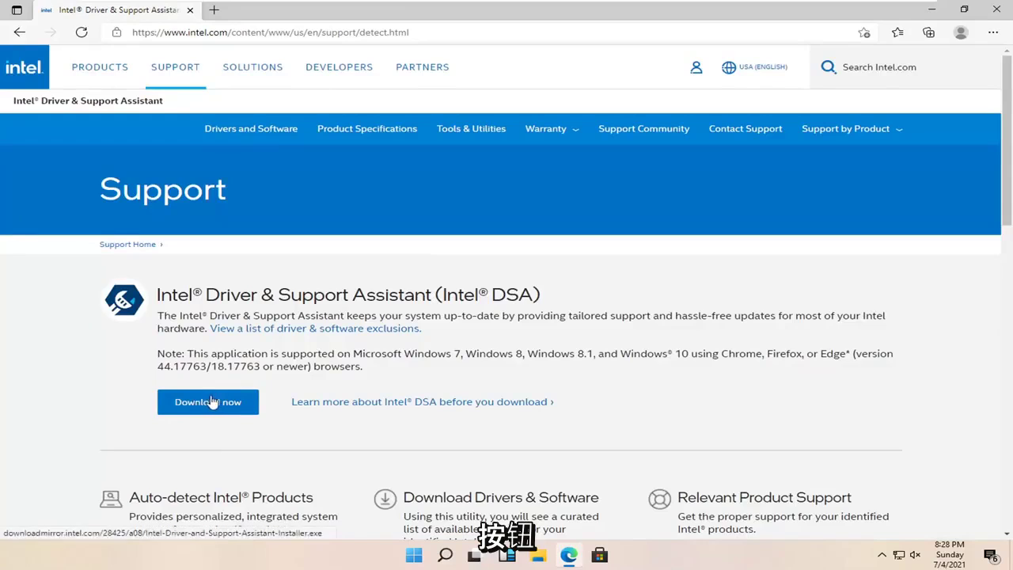
Download the Intel Driver & Support Assistant installer and run it from Edge's Downloads
click(212, 403)
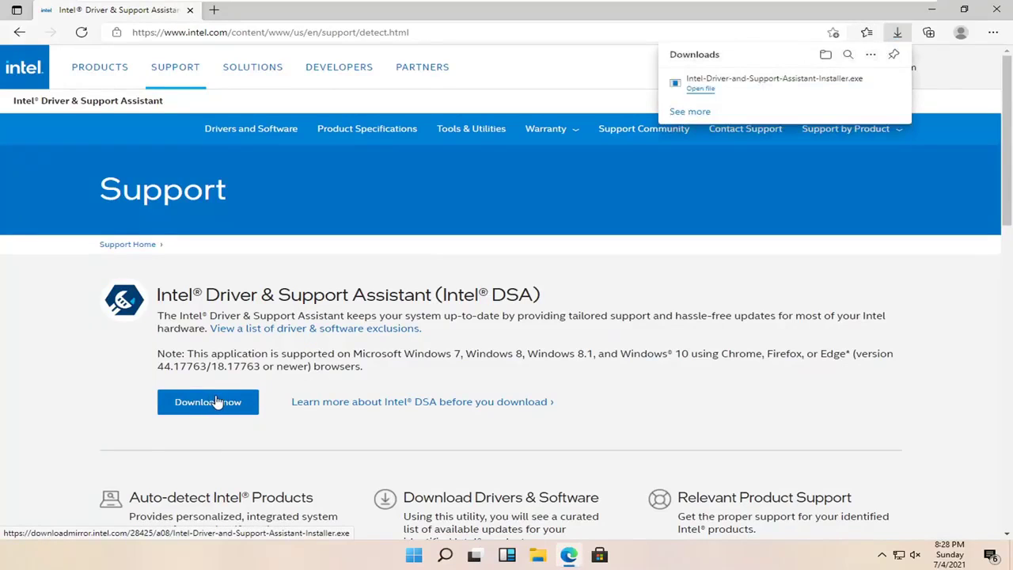
click(758, 93)
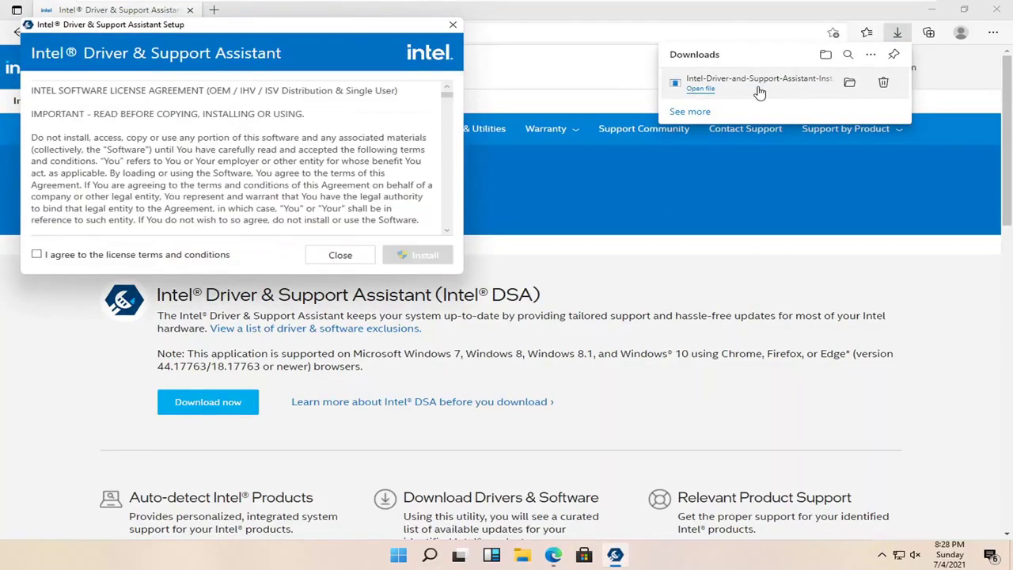
Agree to the license terms, start the install, and accept the Computing Improvement Program
click(103, 261)
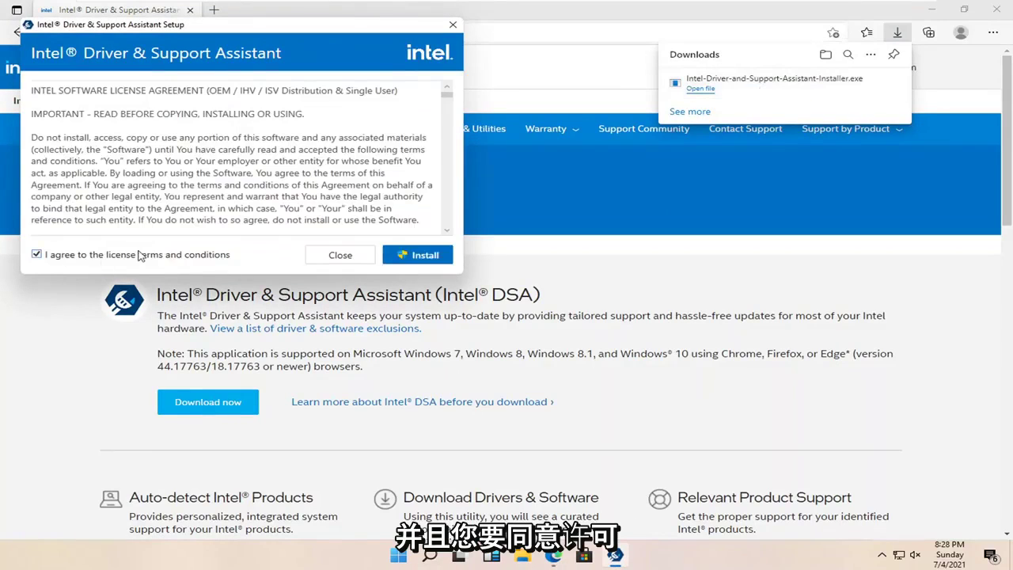
click(428, 255)
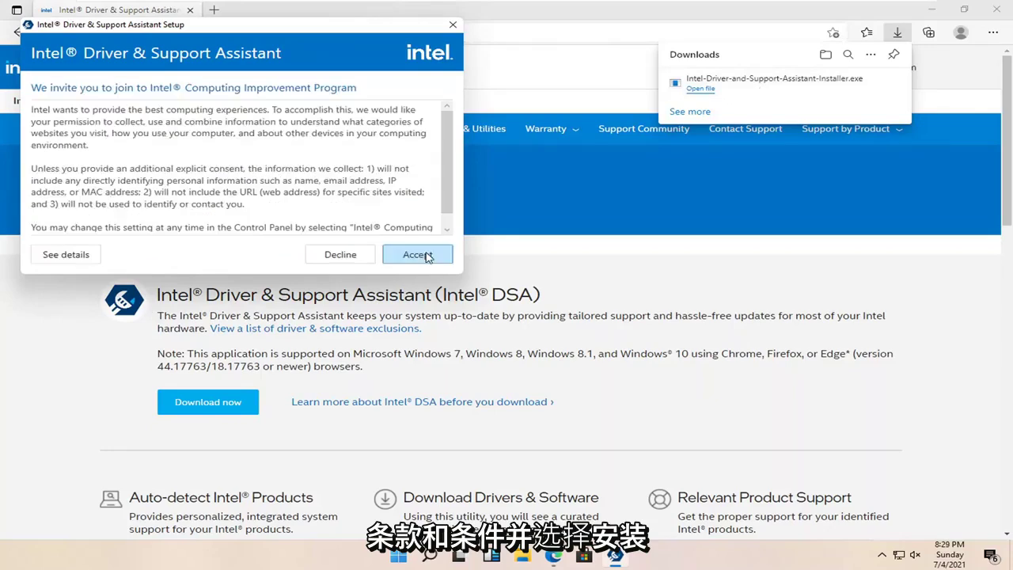
click(932, 9)
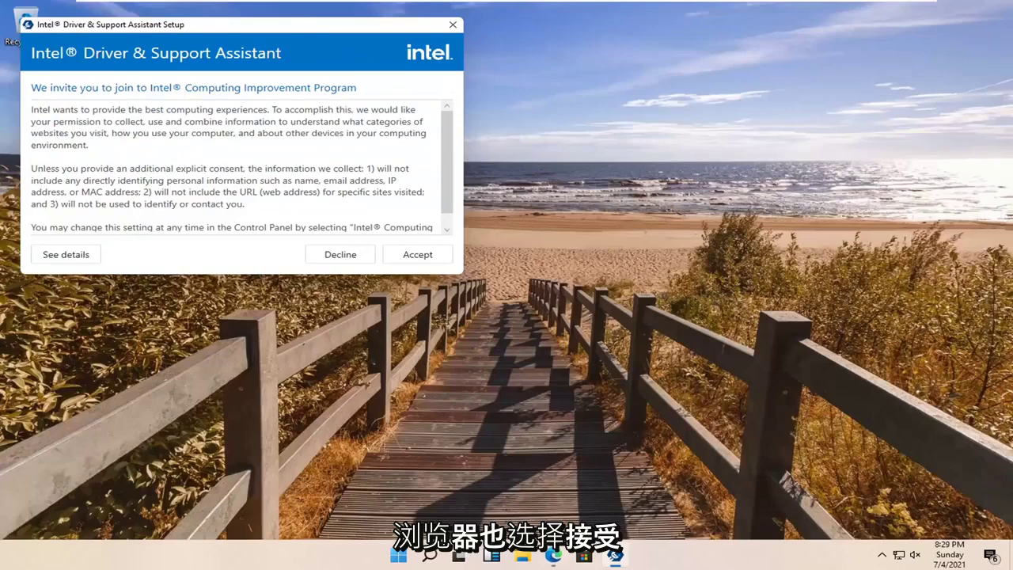
drag(313, 32, 555, 130)
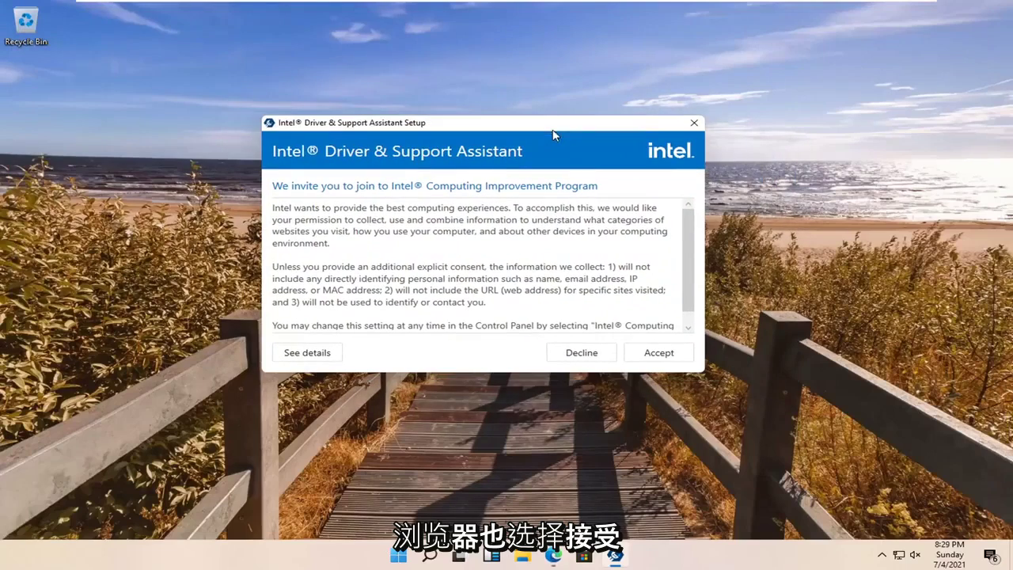
click(662, 360)
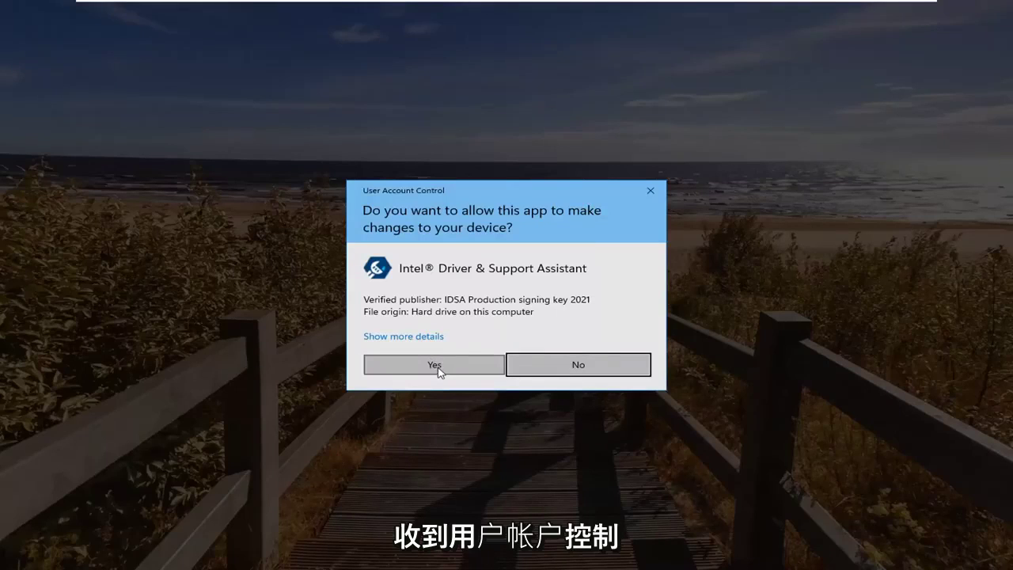
Approve the User Account Control prompt so the installation runs to completion
click(438, 366)
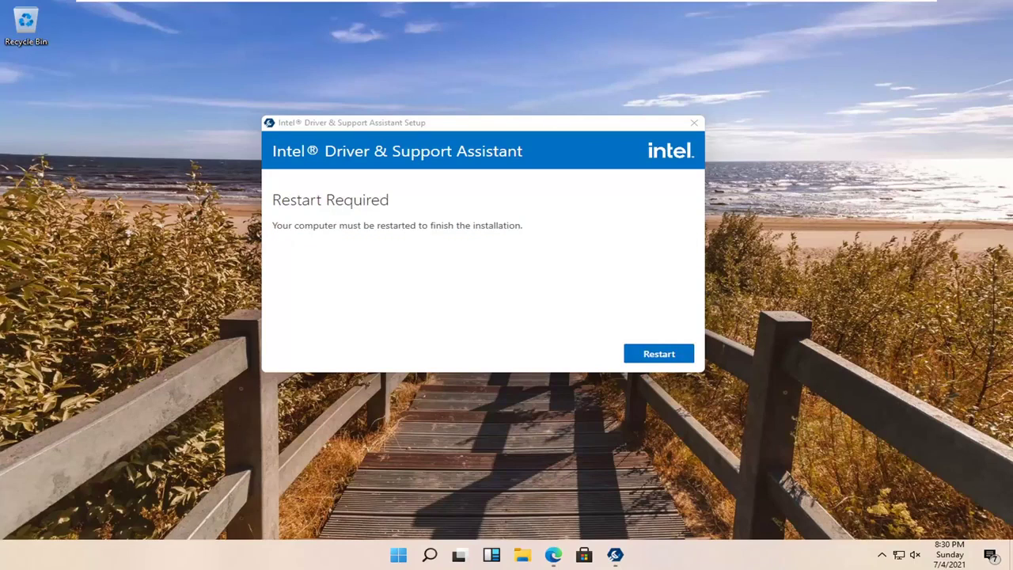
Restart the computer from the Restart Required dialog to complete setup
click(654, 356)
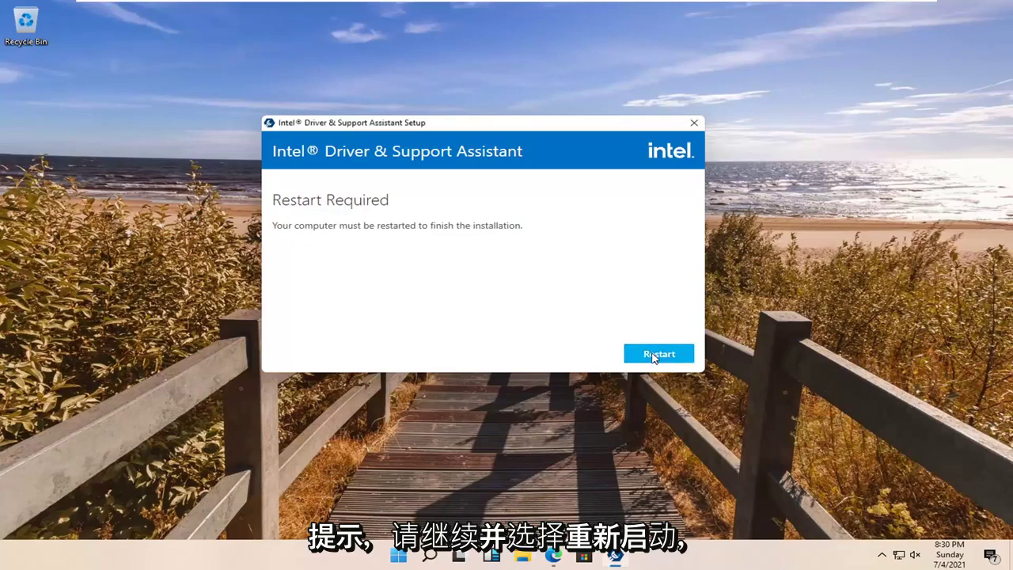
click(654, 356)
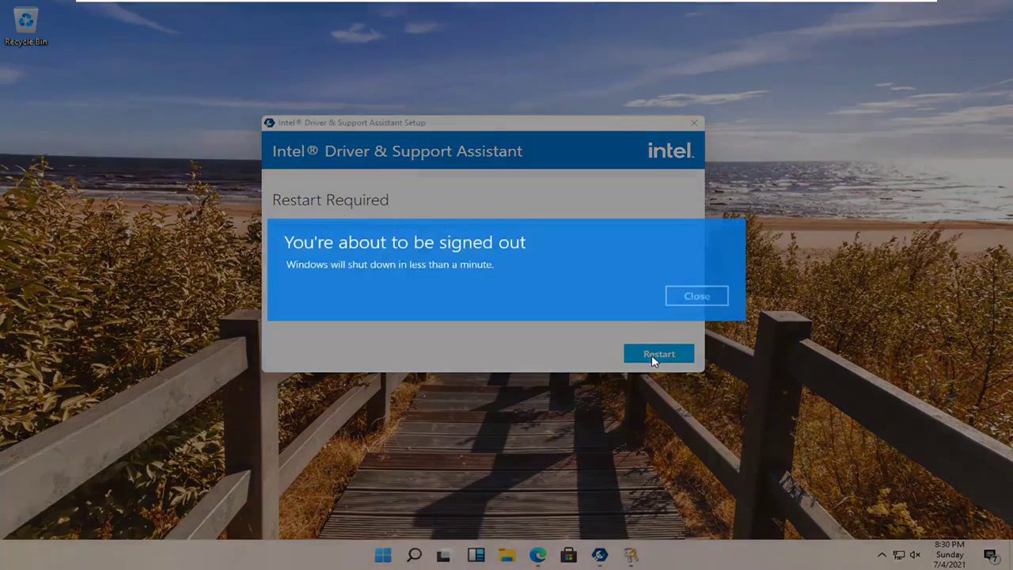